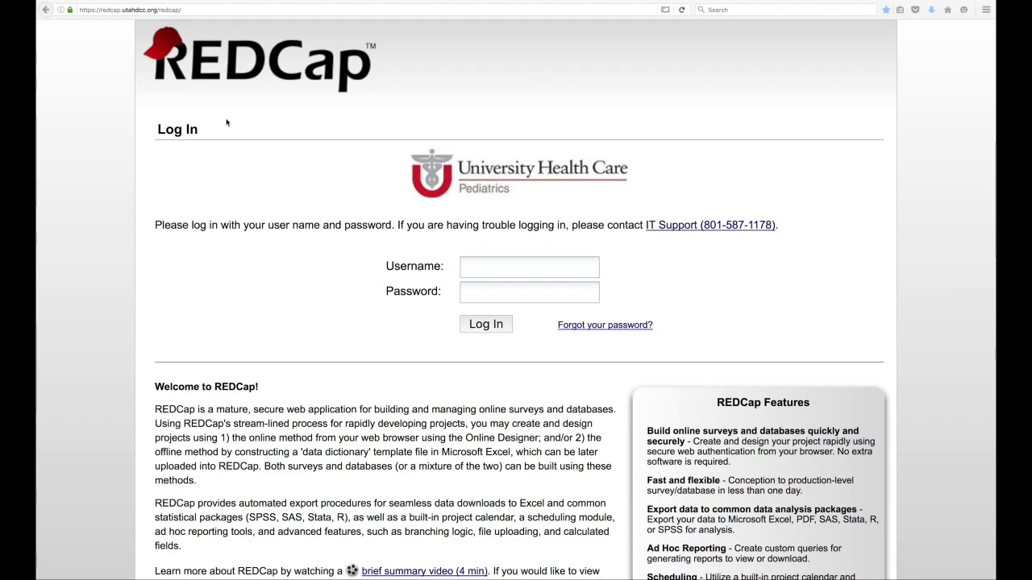
Log in to REDCap with the account username and password, and dismiss the offer to remember the login.
left_click(477, 265)
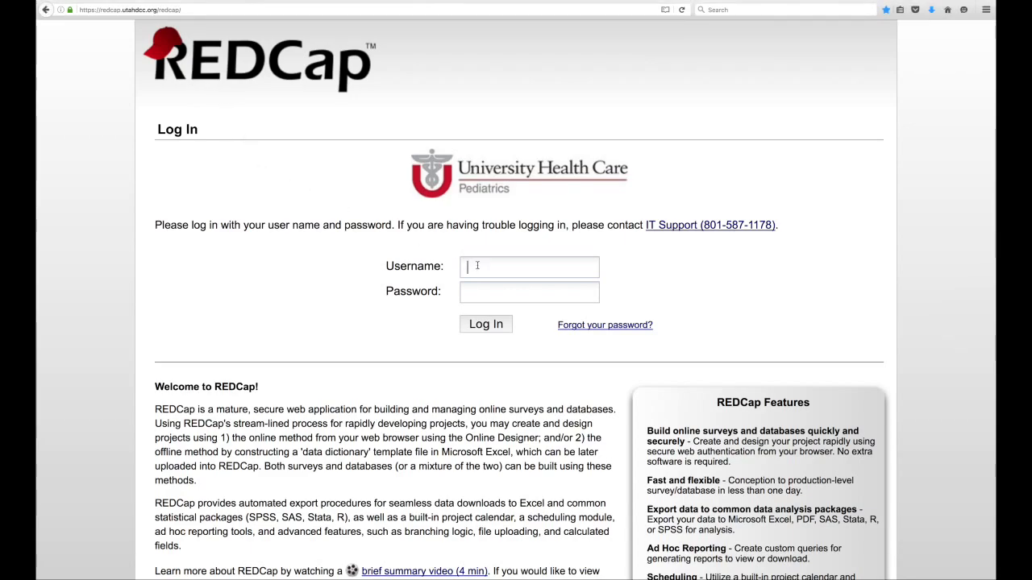
type("m")
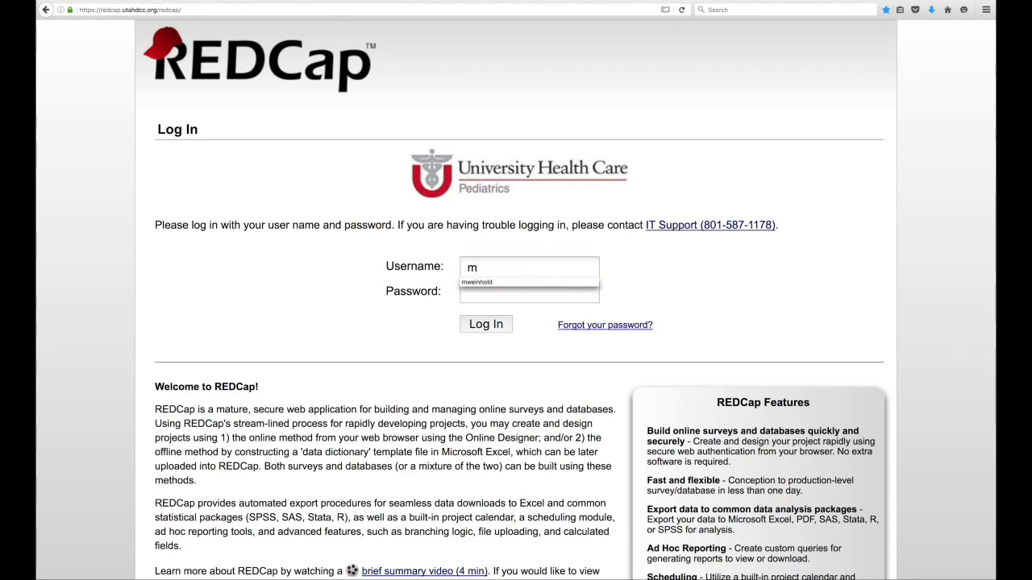
key("Down")
key("Return")
key("Tab")
type("••••••••••")
key("Return")
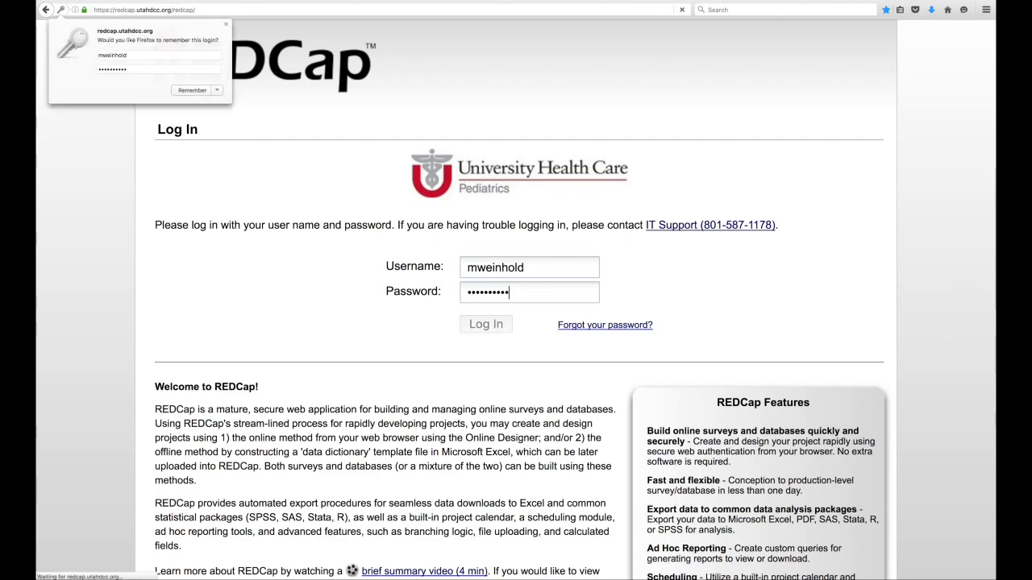
left_click(225, 26)
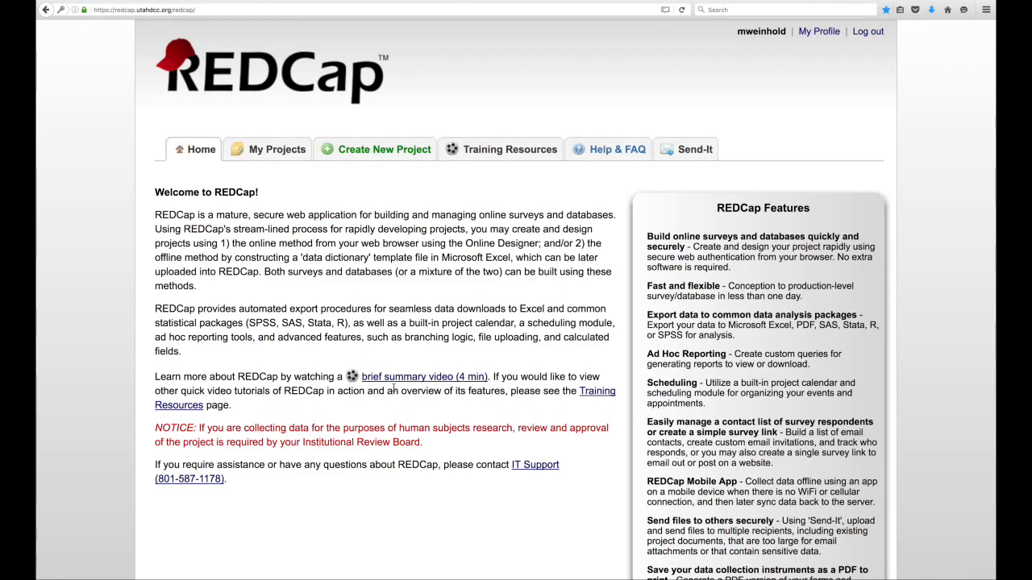
Open the CROCTINO project from the project list and go to its Add / Edit Records page.
left_click(286, 145)
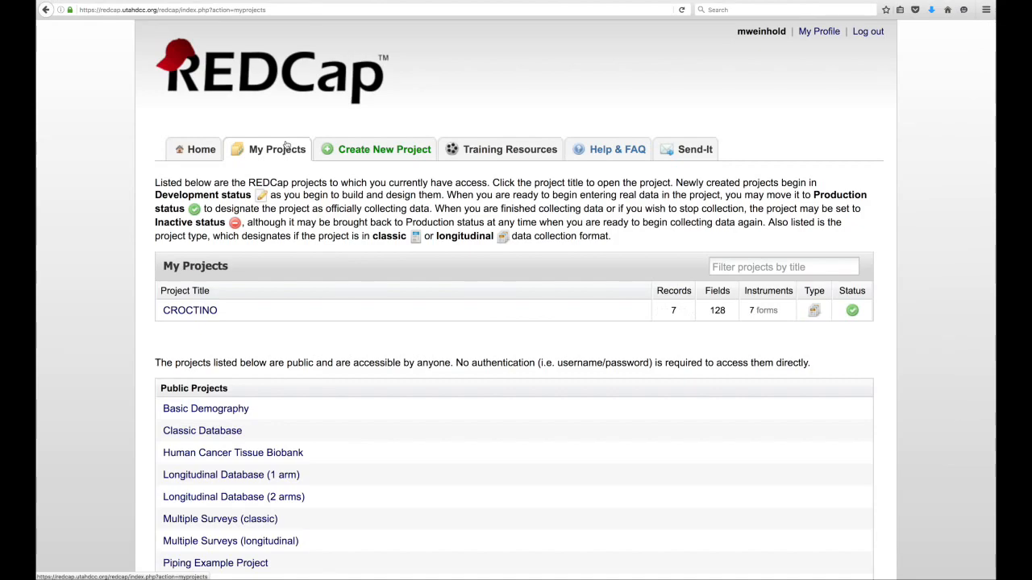
left_click(209, 314)
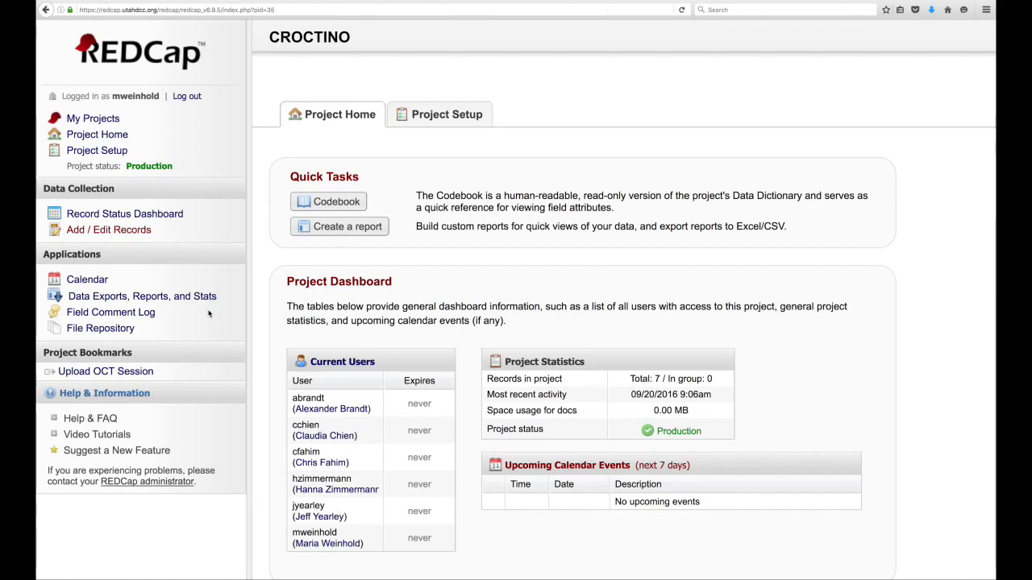
left_click(119, 231)
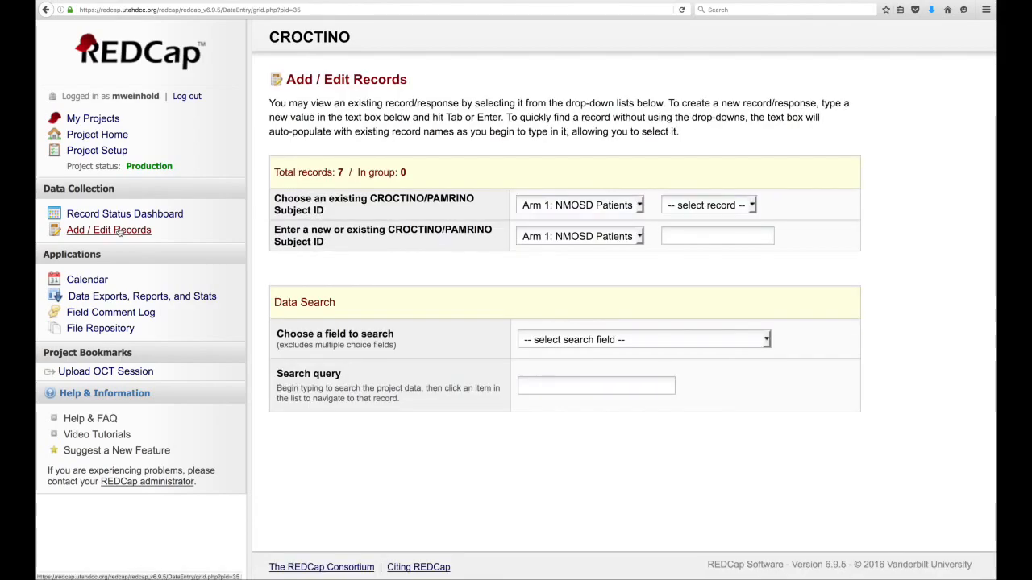
Start a new subject record BER_0001 in Arm 1: NMOSD Patients.
left_click(545, 238)
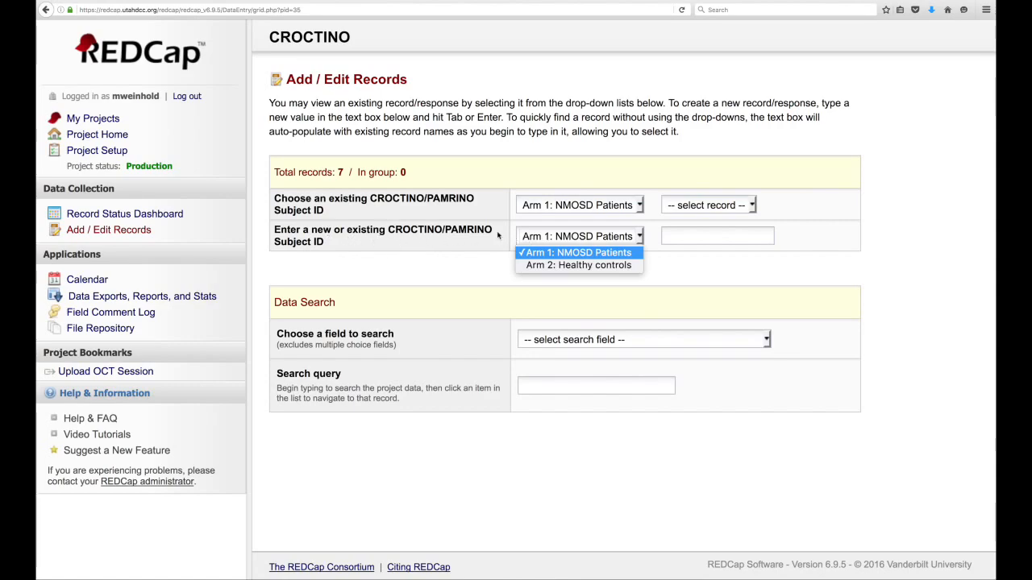
left_click(579, 253)
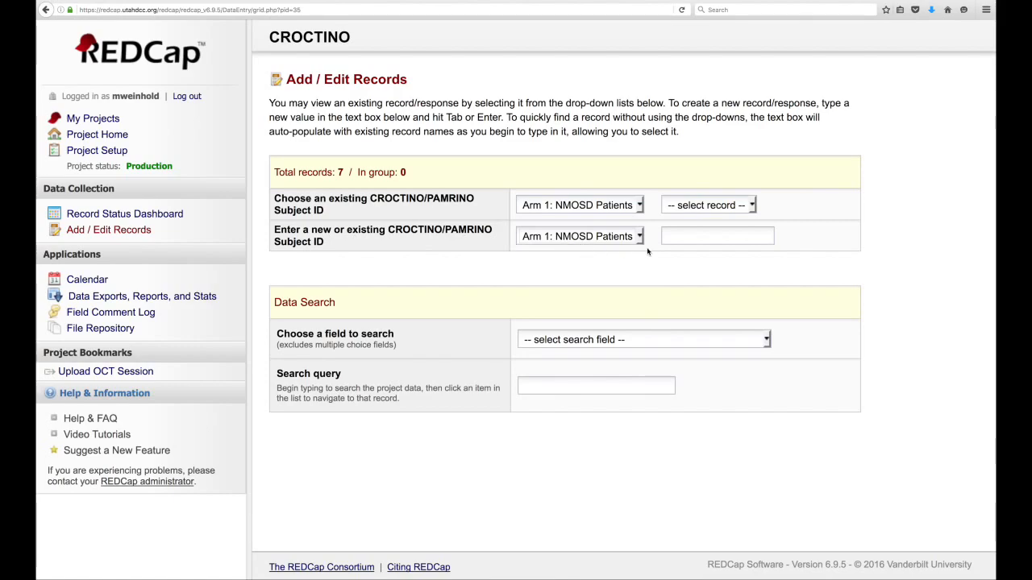
left_click(687, 238)
type("BER_")
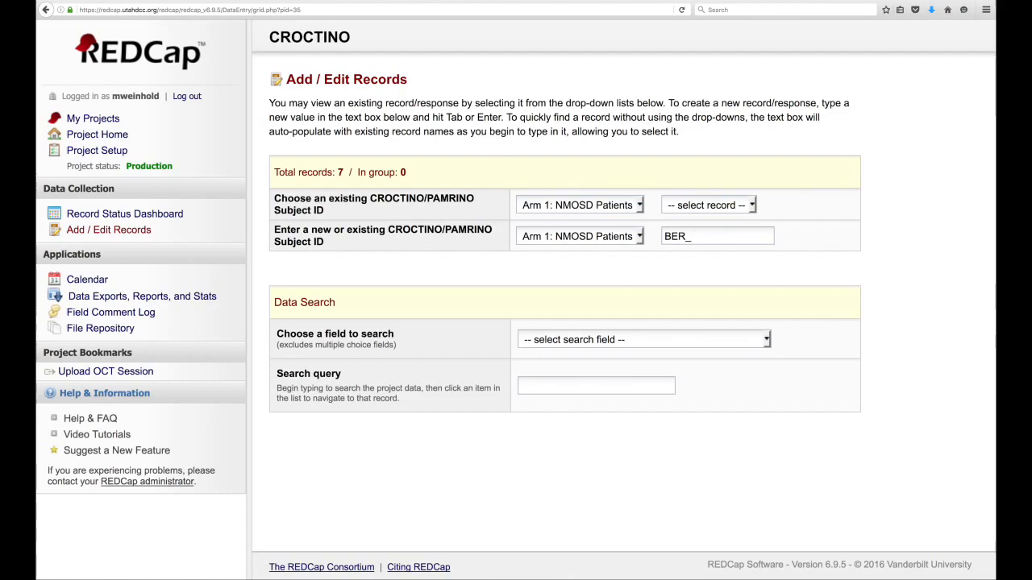
type("0001")
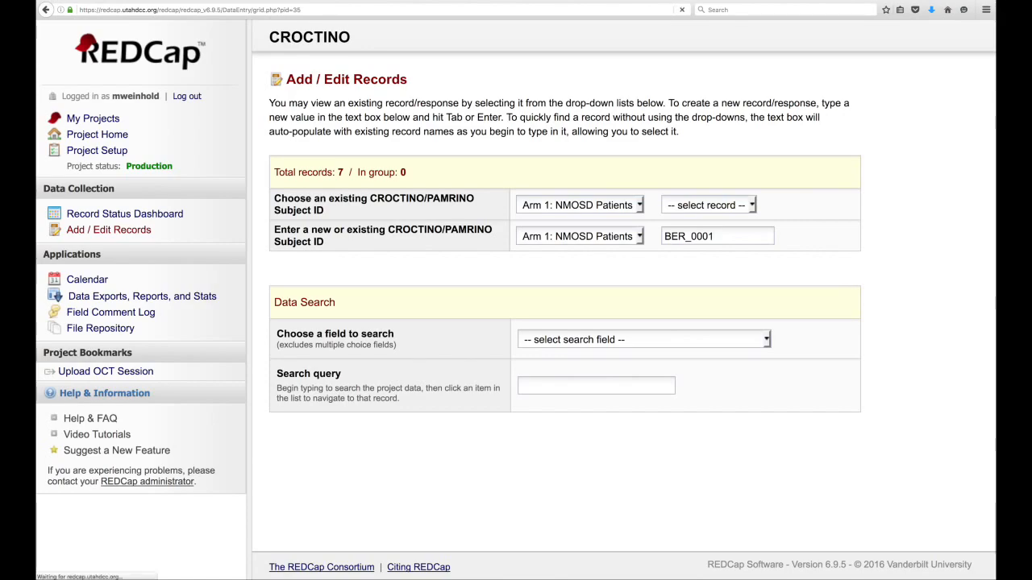
key("Return")
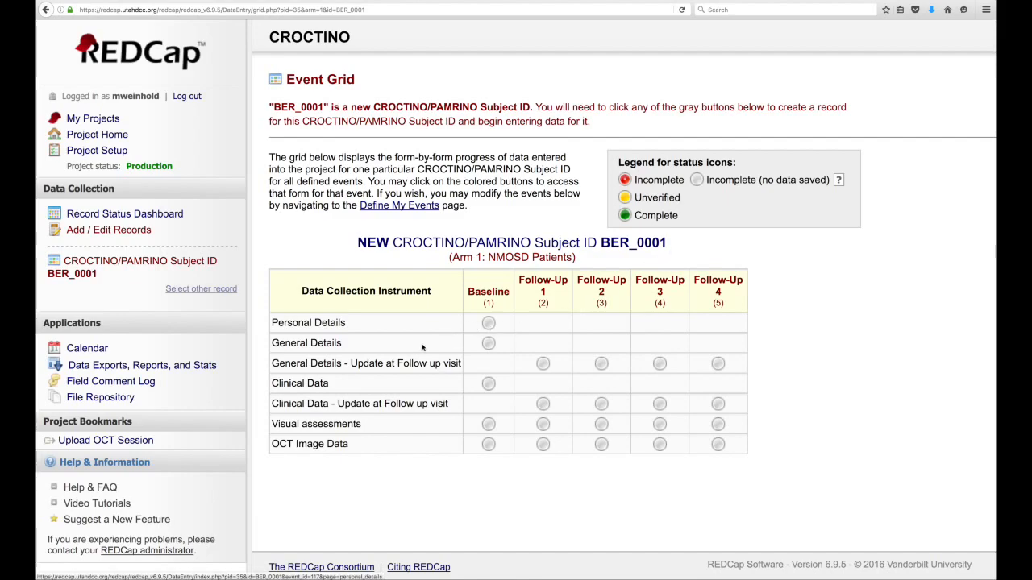
Open the Upload OCT Session bookmark, confirm identity with the account password, and dismiss the offer to remember the login.
left_click(104, 441)
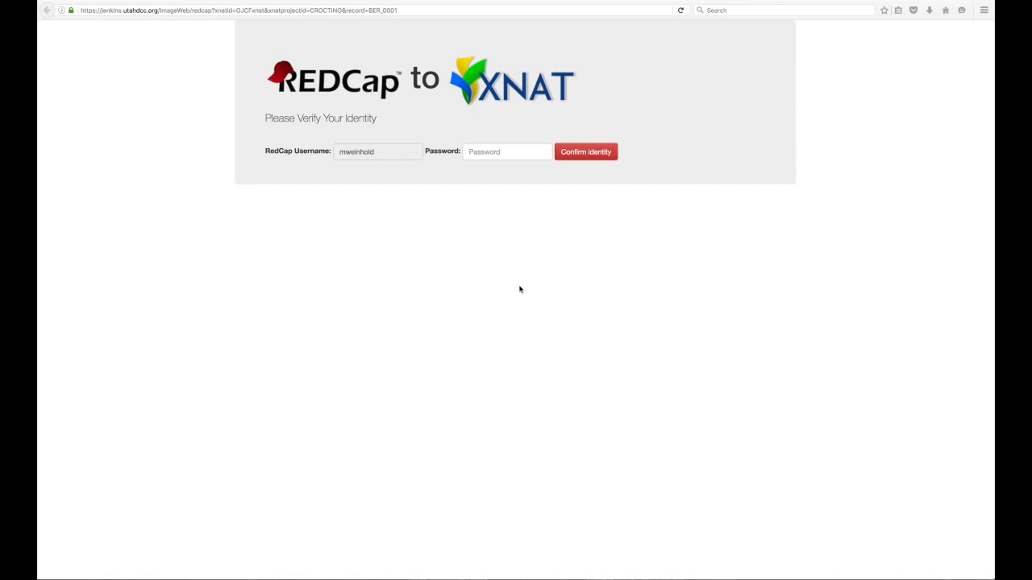
left_click(475, 153)
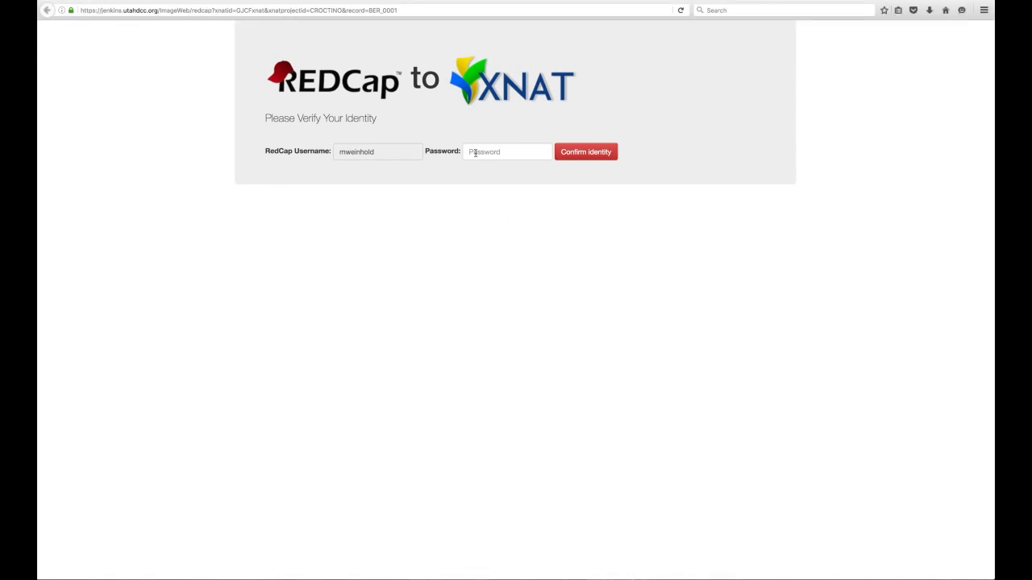
left_click(497, 155)
type("•••••")
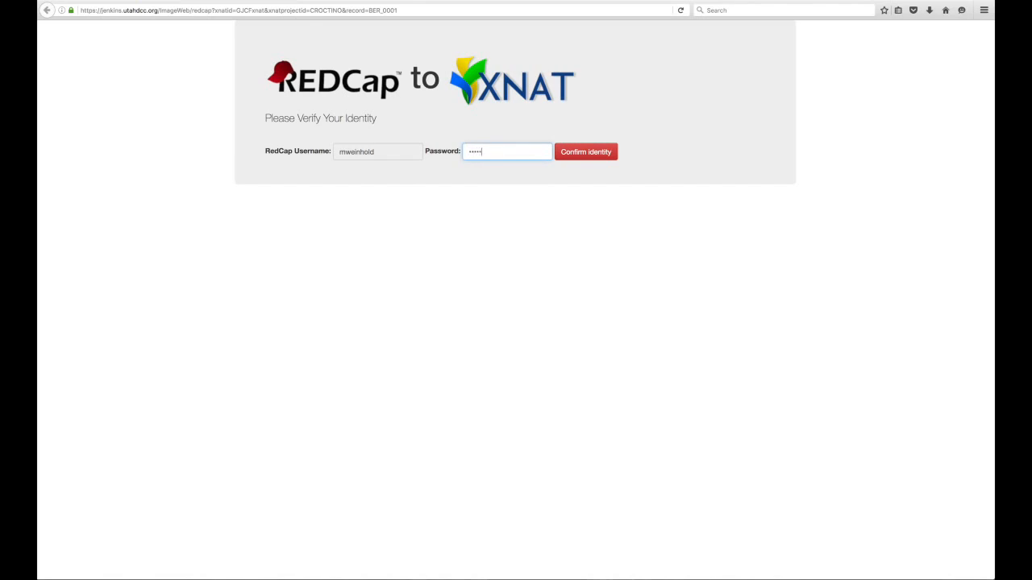
type("••••")
key("Return")
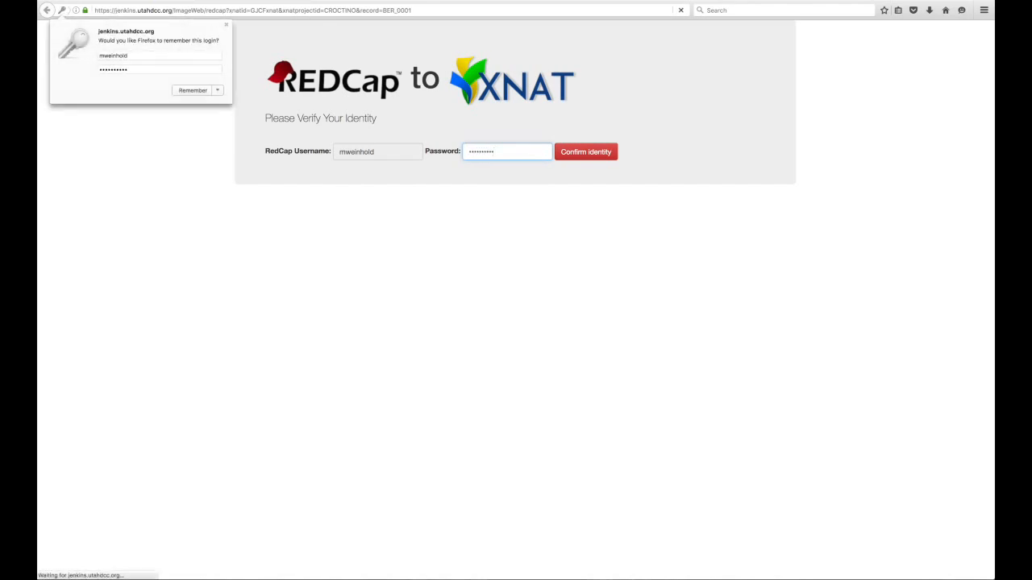
left_click(225, 29)
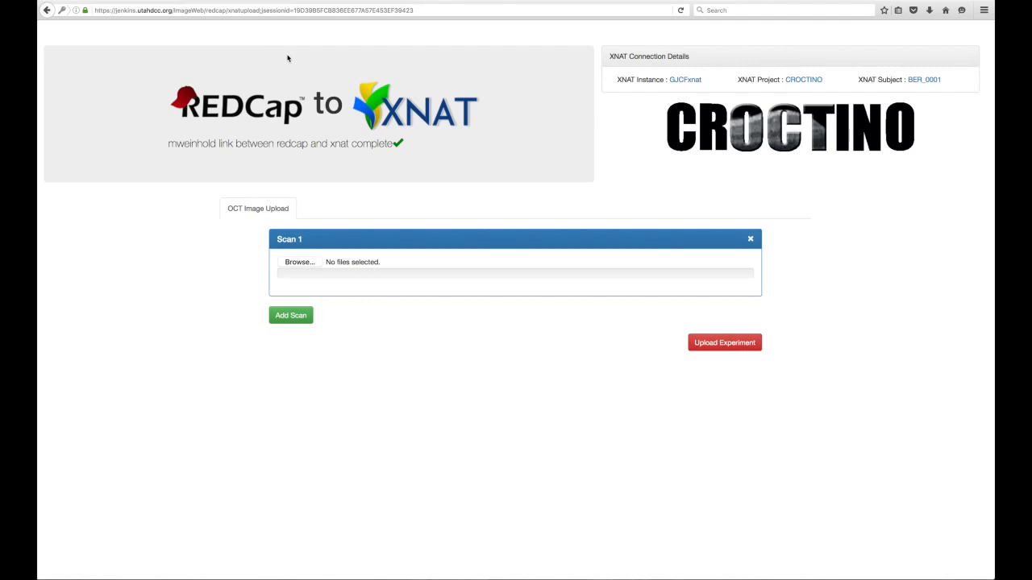
Add a second scan to the OCT upload and choose BER_001B.E2E from the BER_0001 folder for Scan 1.
left_click(307, 315)
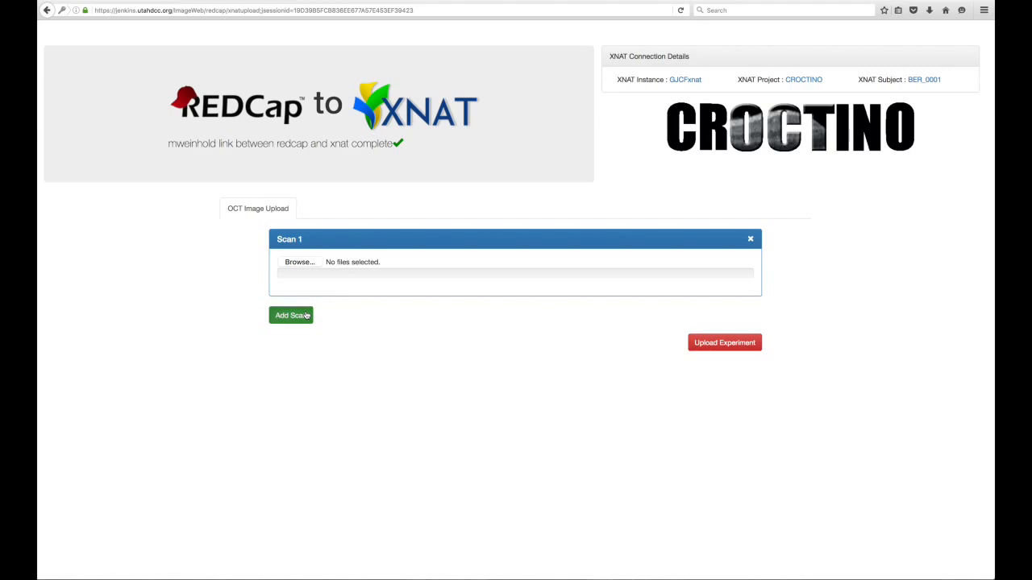
left_click(308, 263)
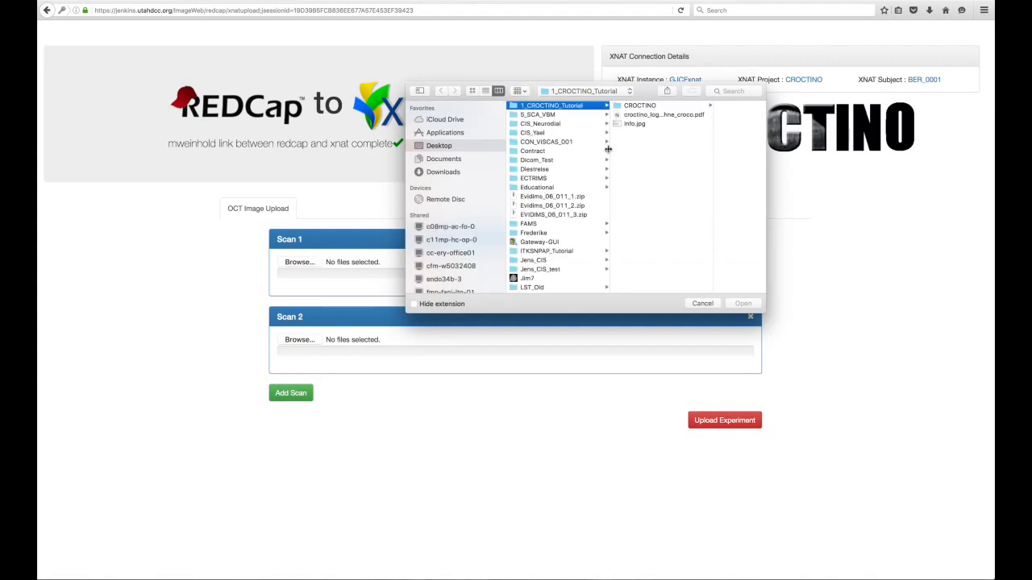
left_click(641, 107)
left_click(680, 107)
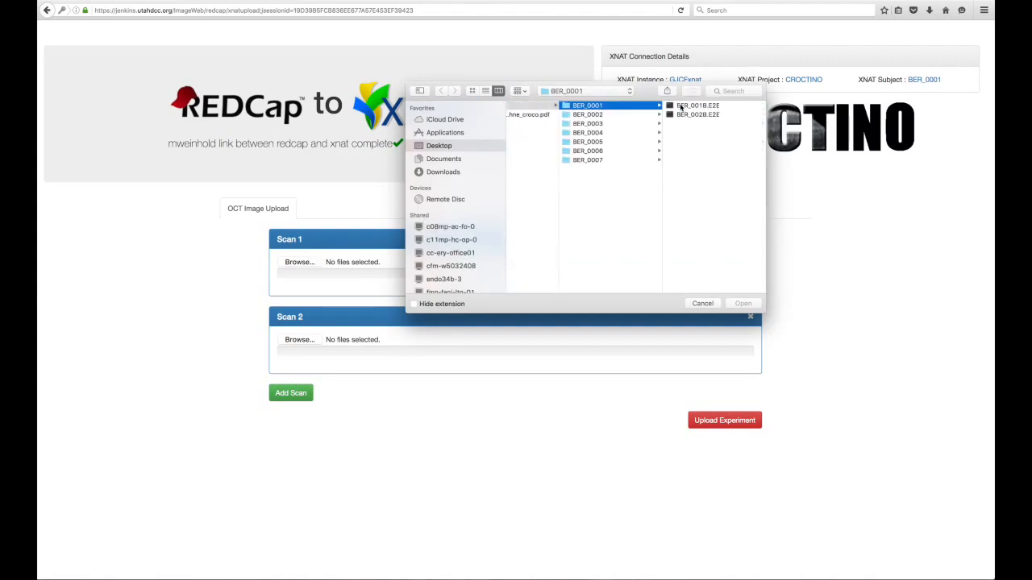
left_click(713, 109)
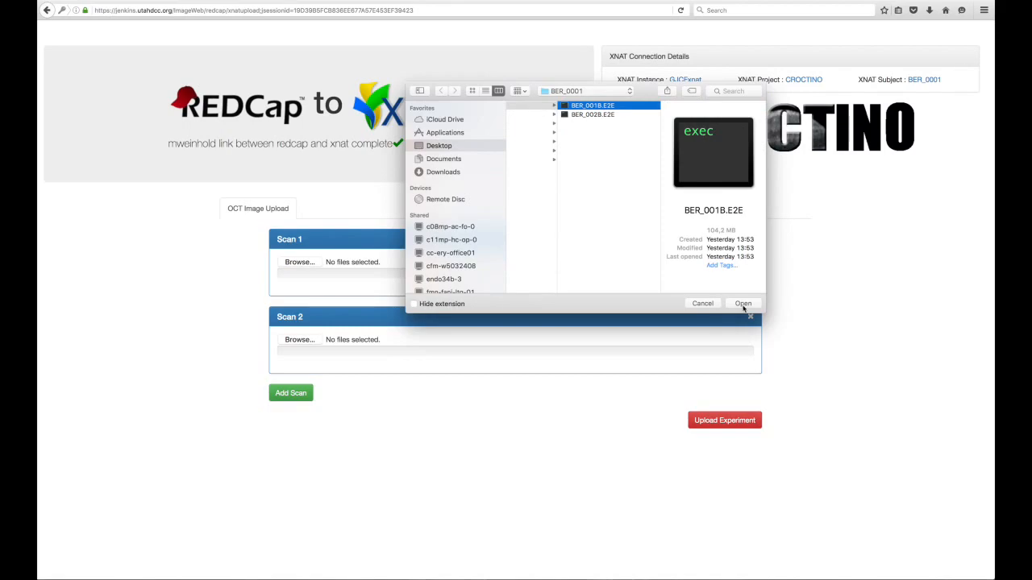
left_click(744, 305)
Choose BER_002B.E2E for Scan 2, upload the experiment, and close the upload page.
left_click(299, 340)
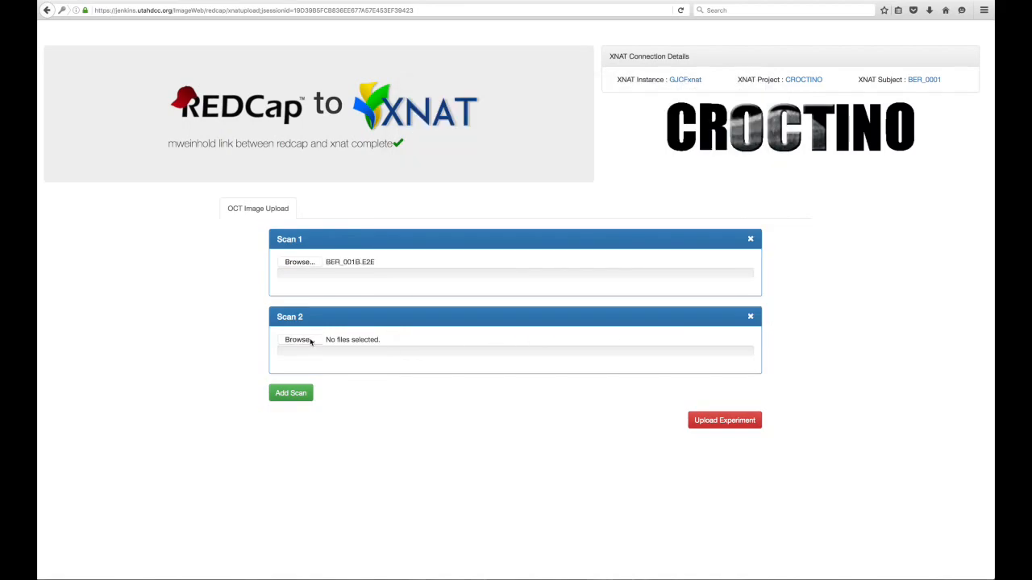
left_click(551, 115)
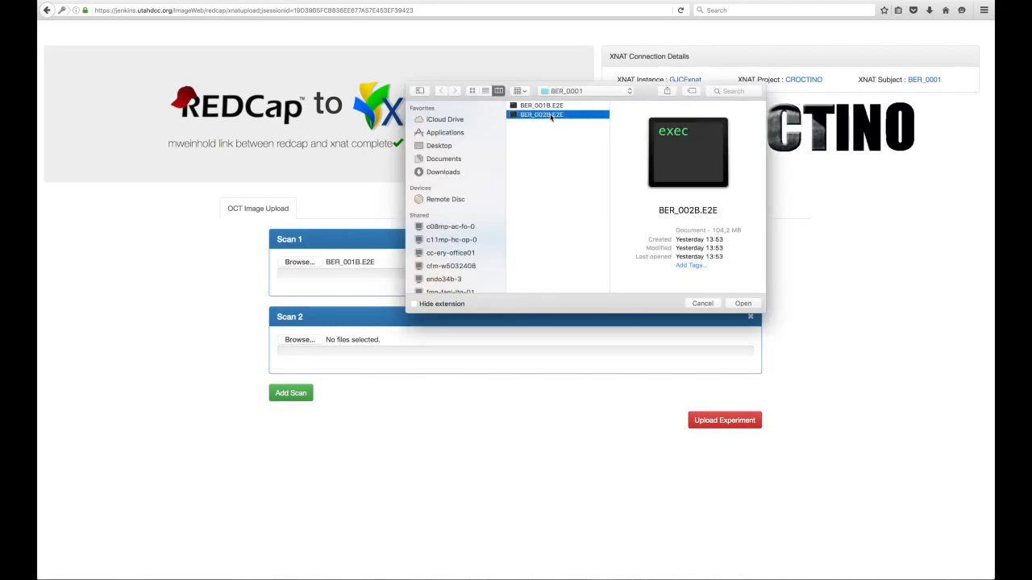
left_click(742, 305)
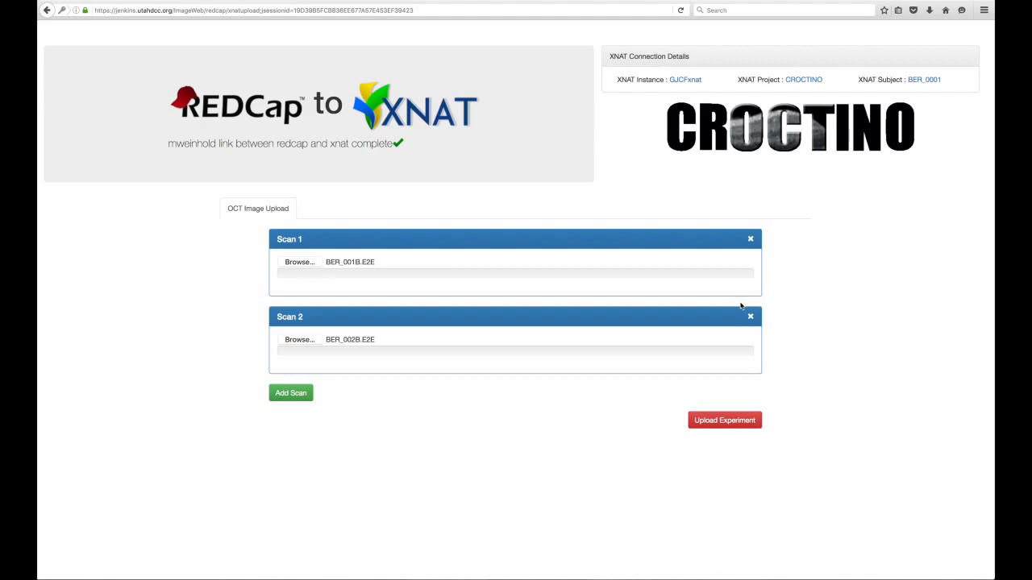
left_click(724, 420)
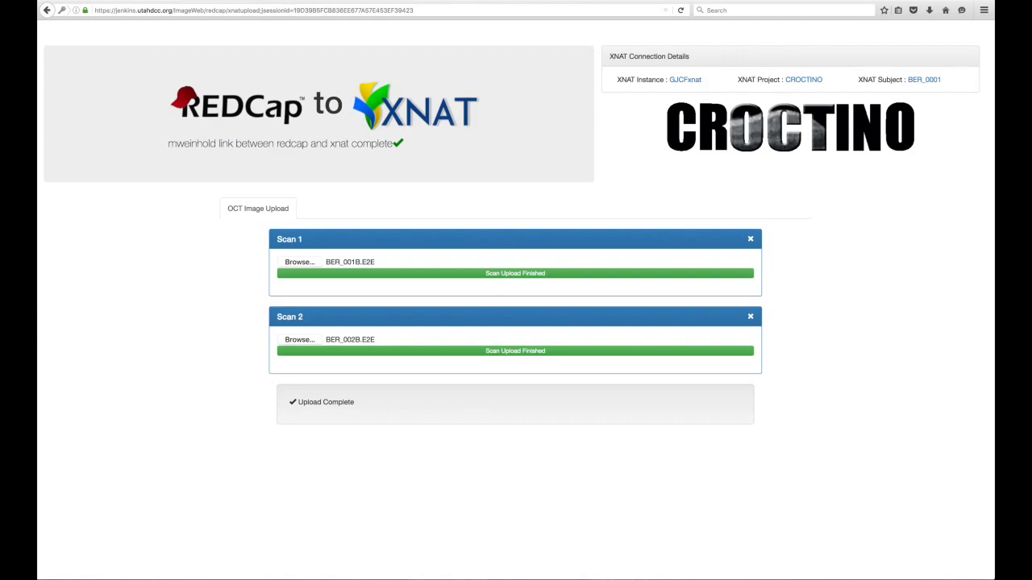
key("super+w")
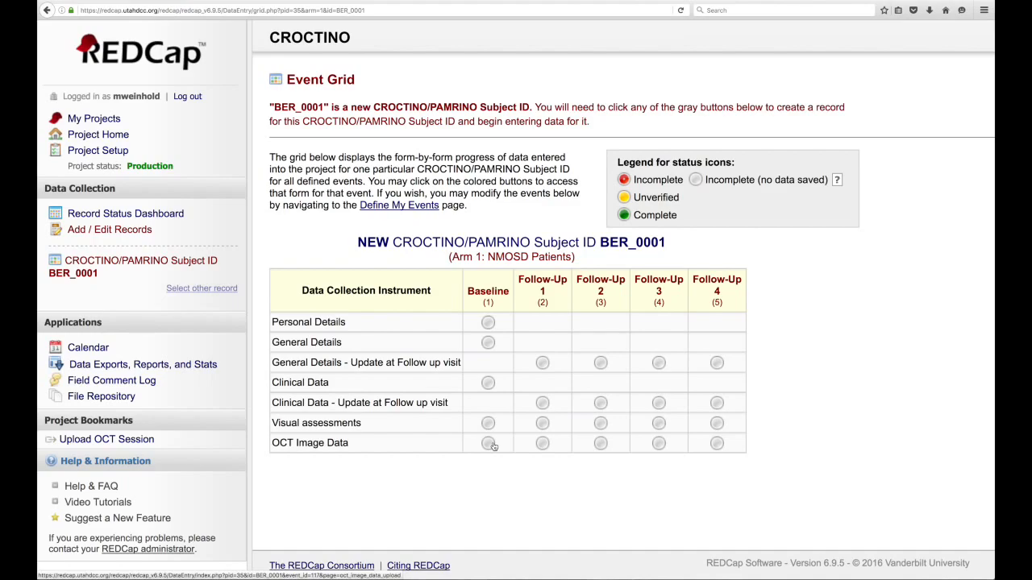
Open the baseline Personal Details form for BER_0001 and review its fields.
left_click(488, 322)
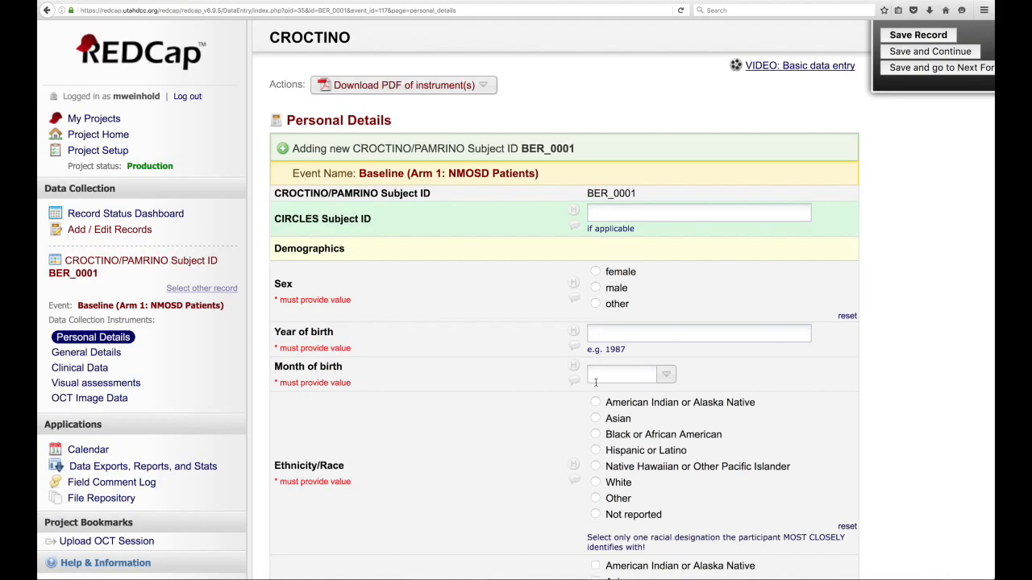
scroll(600, 442, "down", 5)
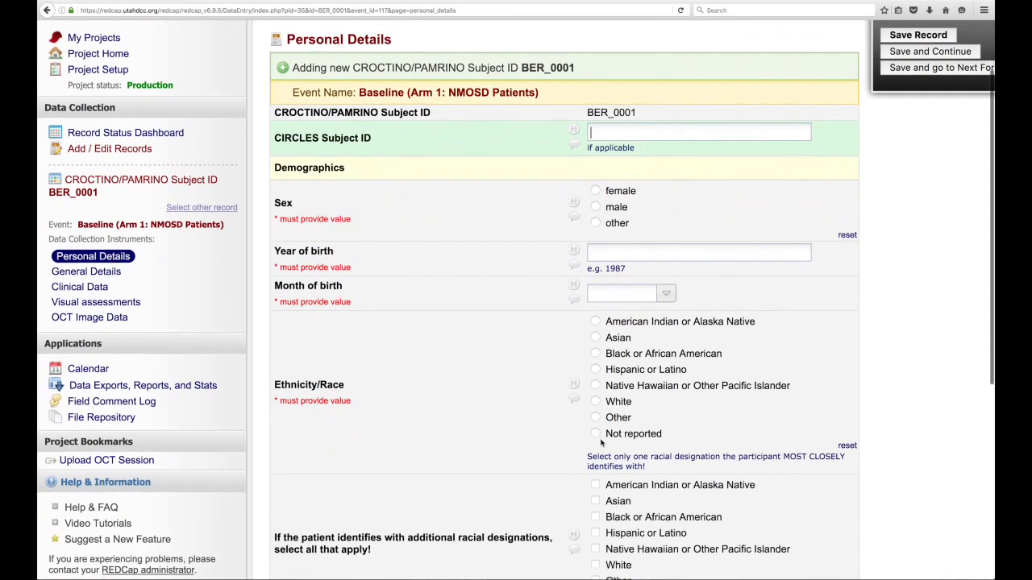
scroll(600, 442, "down", 2)
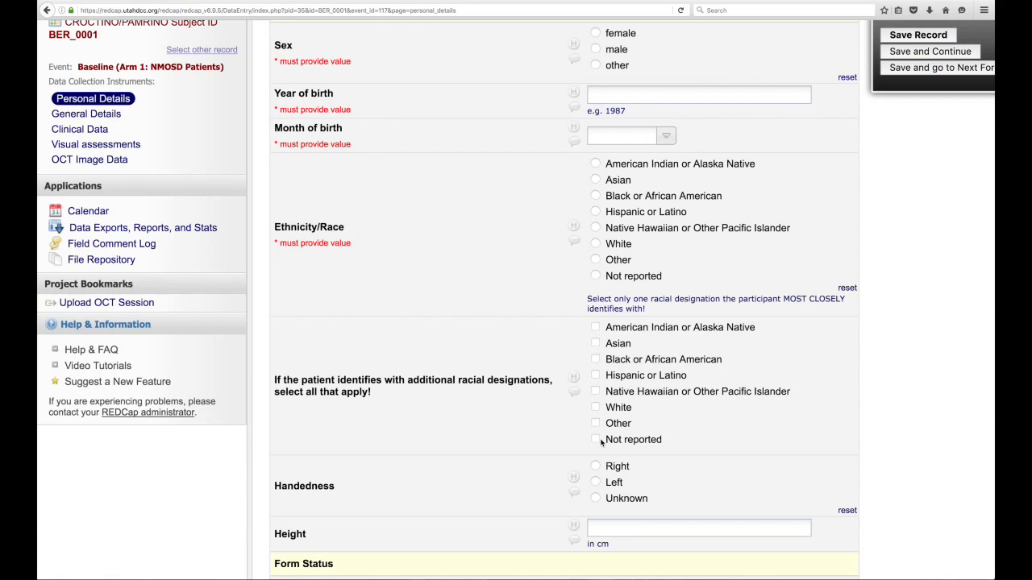
scroll(601, 442, "down", 1)
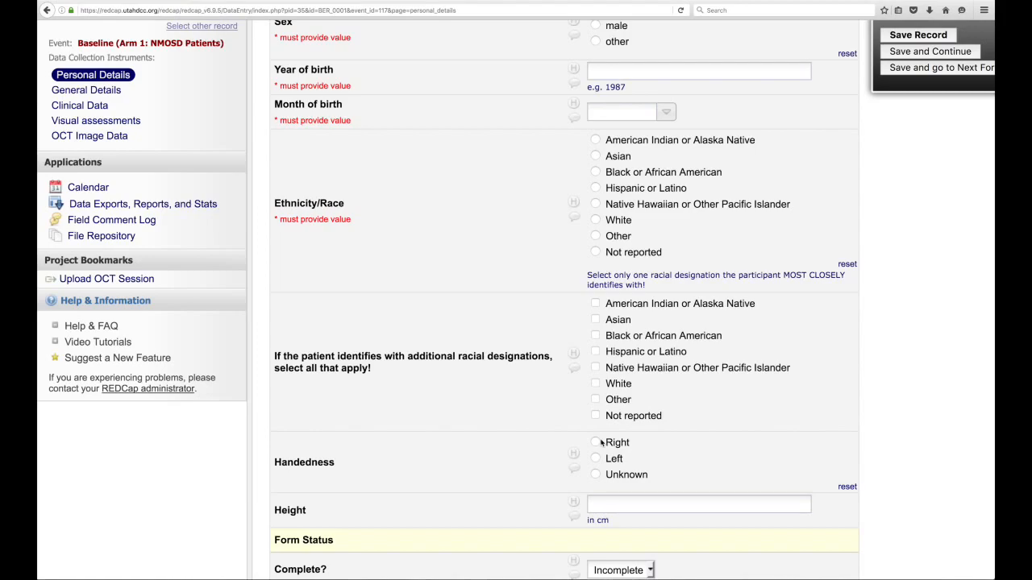
scroll(601, 443, "up", 5)
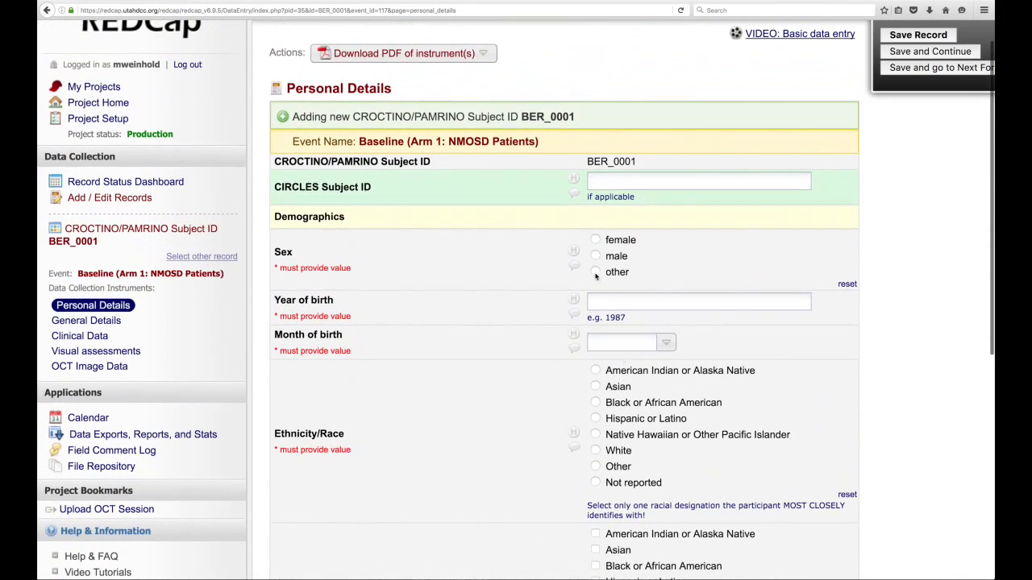
Set the subject's sex to male, fill in the year and month of birth, and choose Asian as ethnicity/race.
left_click(595, 256)
left_click(611, 306)
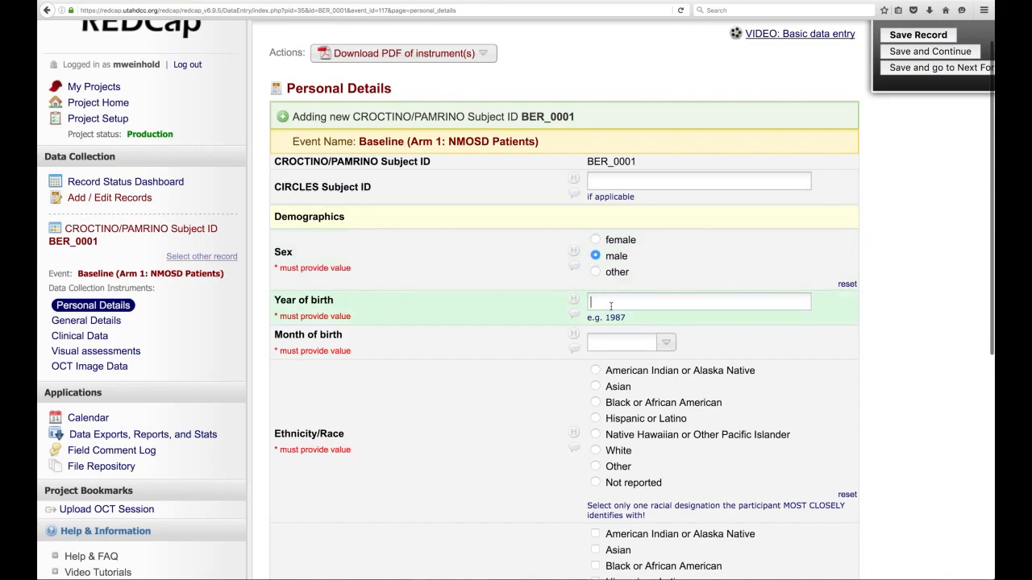
type("1987")
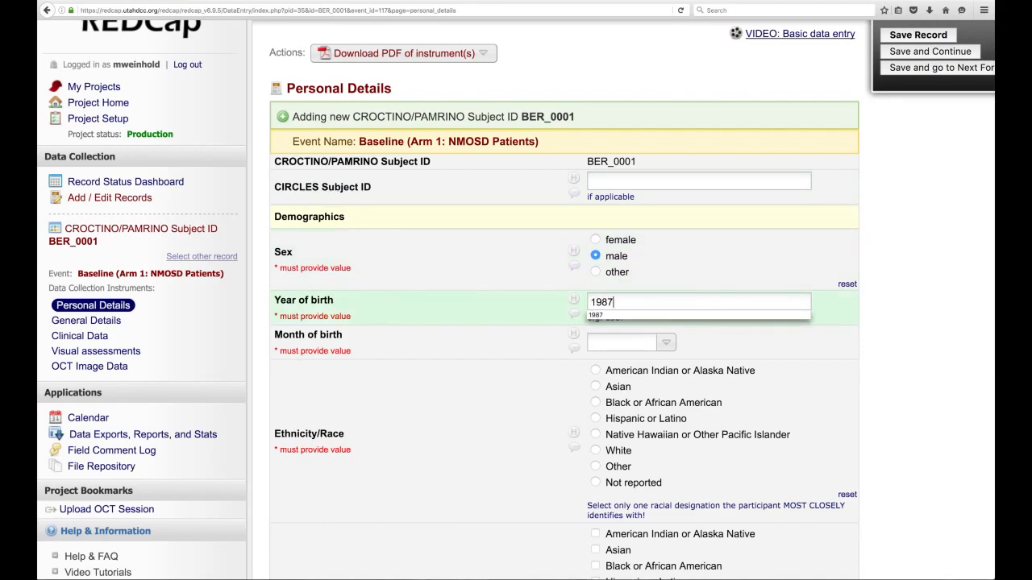
left_click(613, 342)
left_click(611, 361)
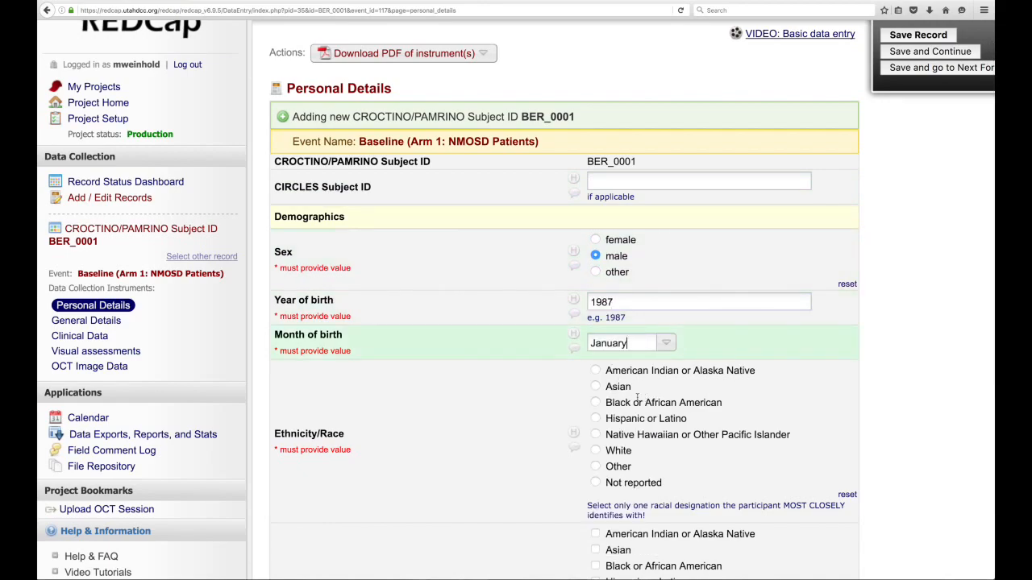
left_click(595, 386)
scroll(596, 387, "down", 5)
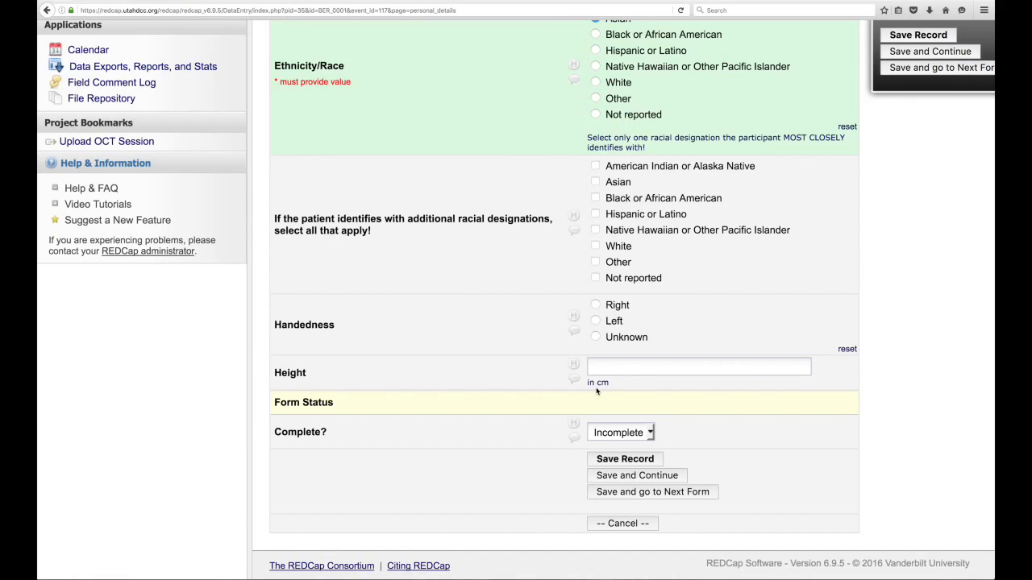
Mark the Personal Details form as Unverified, save it and continue to the General Details form.
left_click(649, 433)
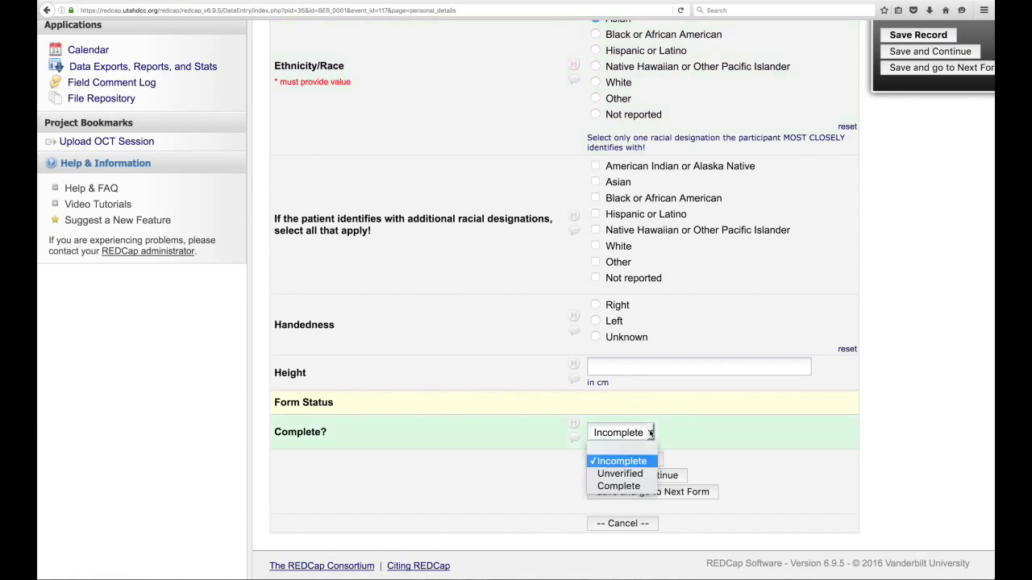
left_click(646, 475)
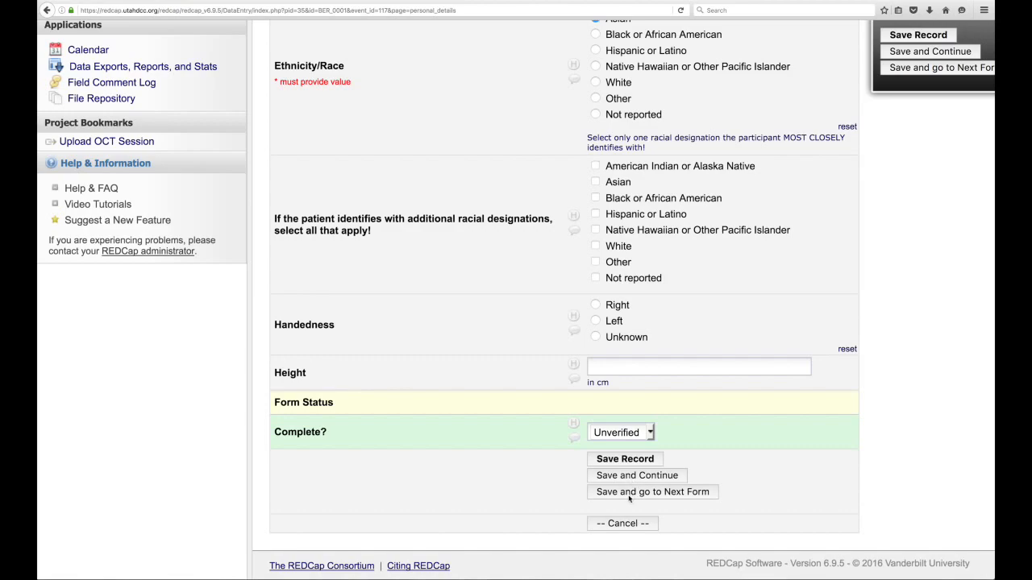
left_click(628, 497)
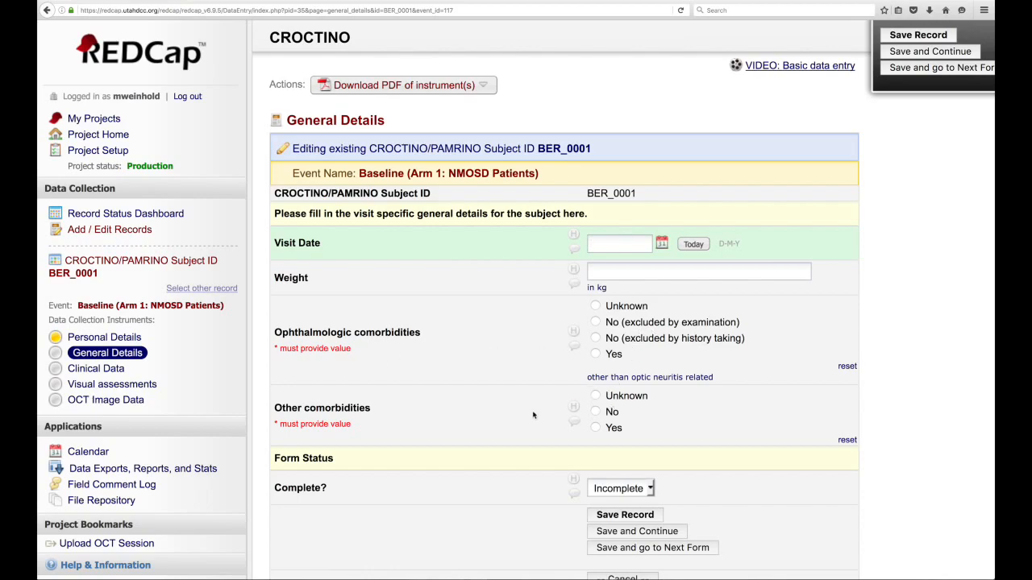
Save the General Details form with both required comorbidity fields left blank and leave the record, ignoring the missing values.
scroll(532, 414, "down", 3)
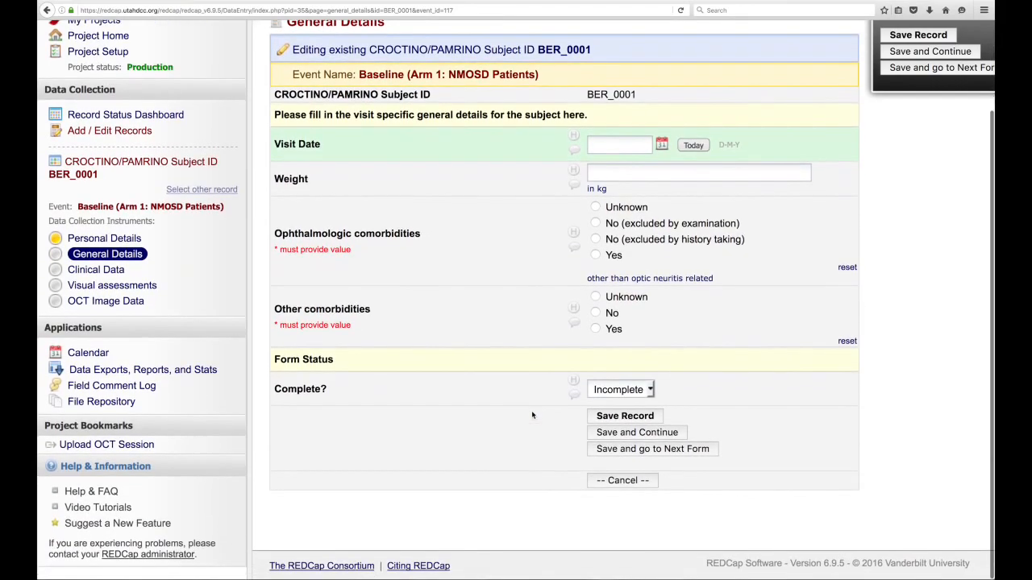
left_click(628, 417)
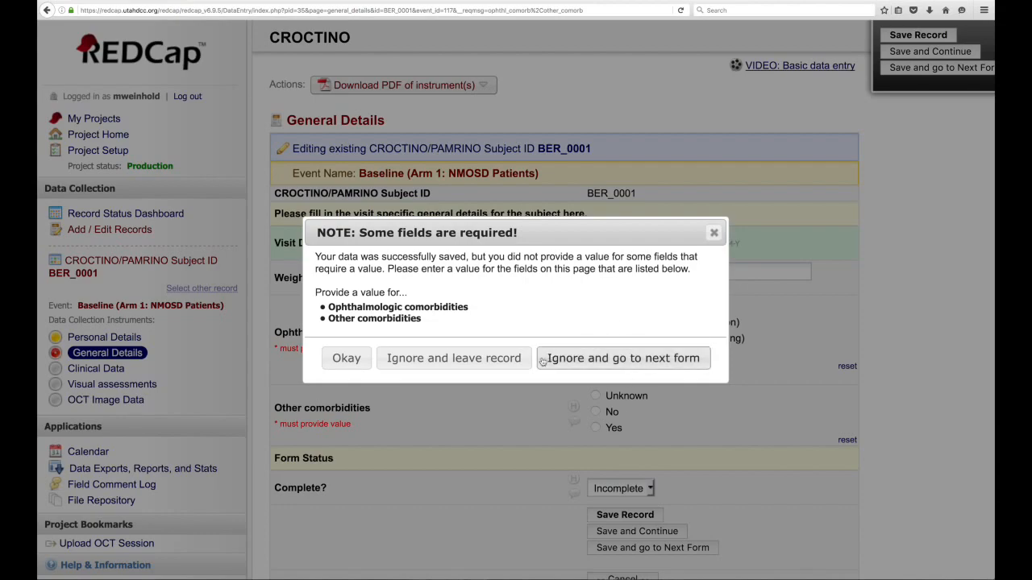
left_click(504, 365)
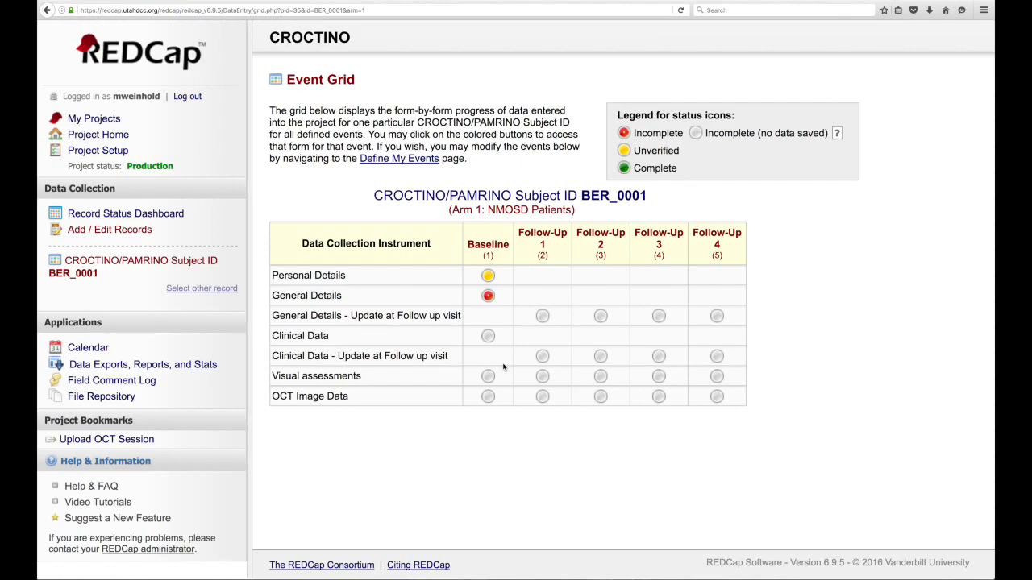
Reopen the baseline General Details form, save it again without entering values, and return to the event grid.
left_click(488, 296)
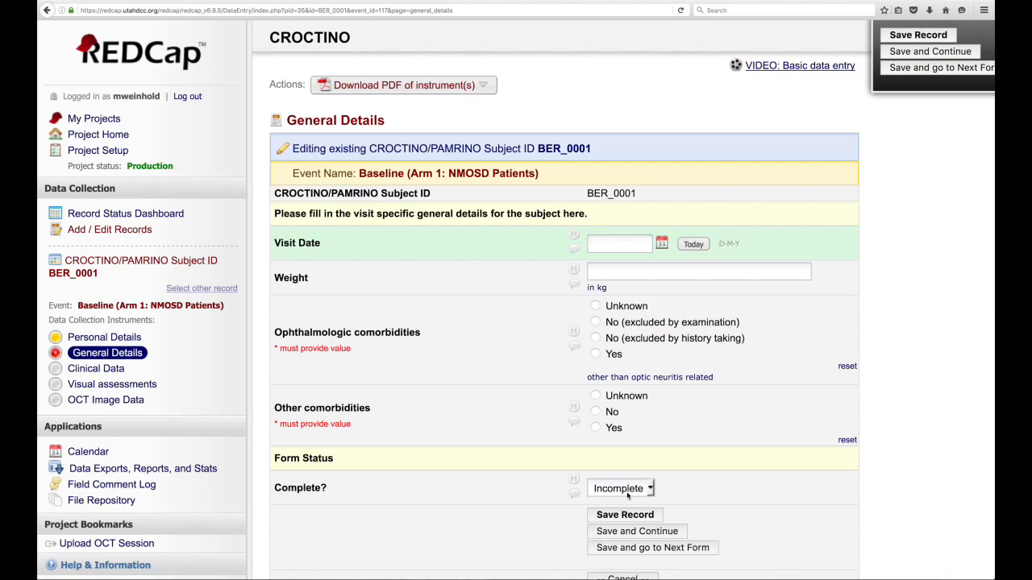
scroll(629, 496, "down", 1)
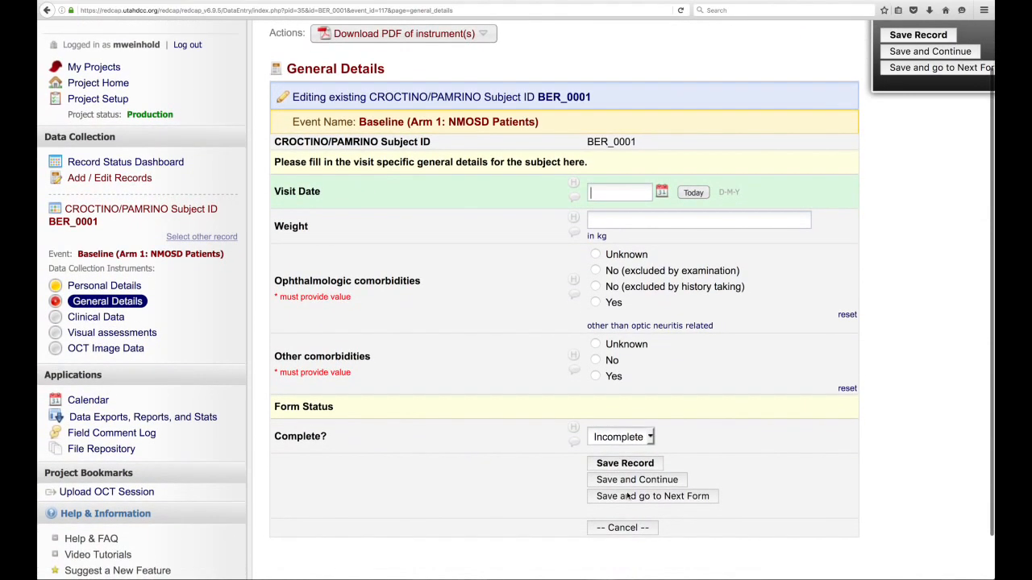
left_click(625, 465)
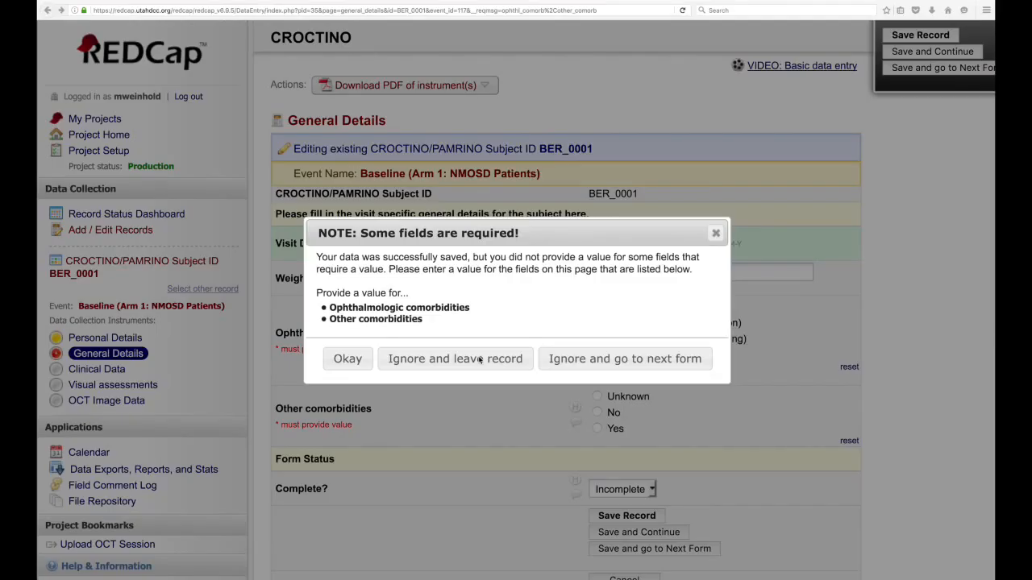
left_click(479, 361)
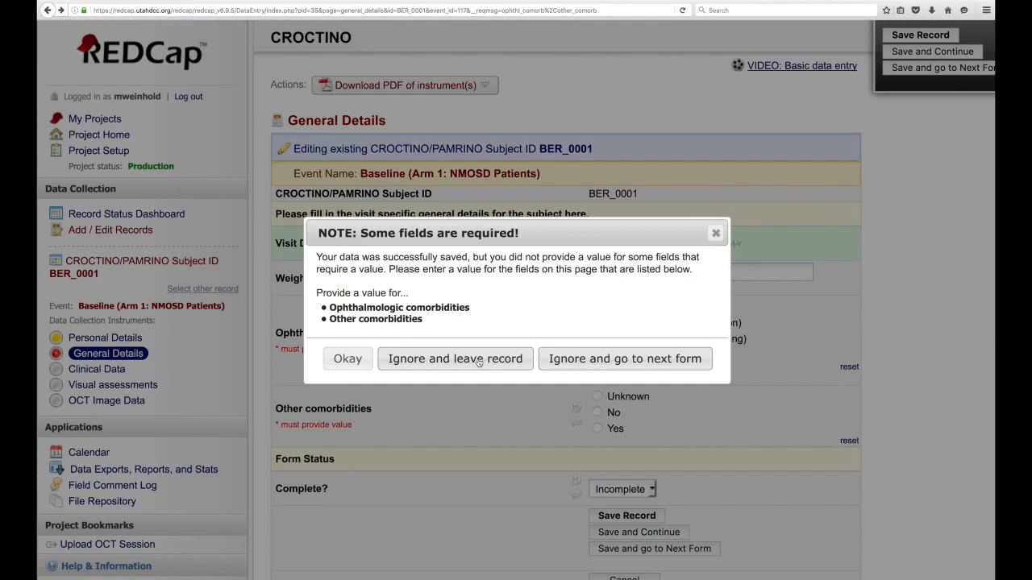
left_click(478, 360)
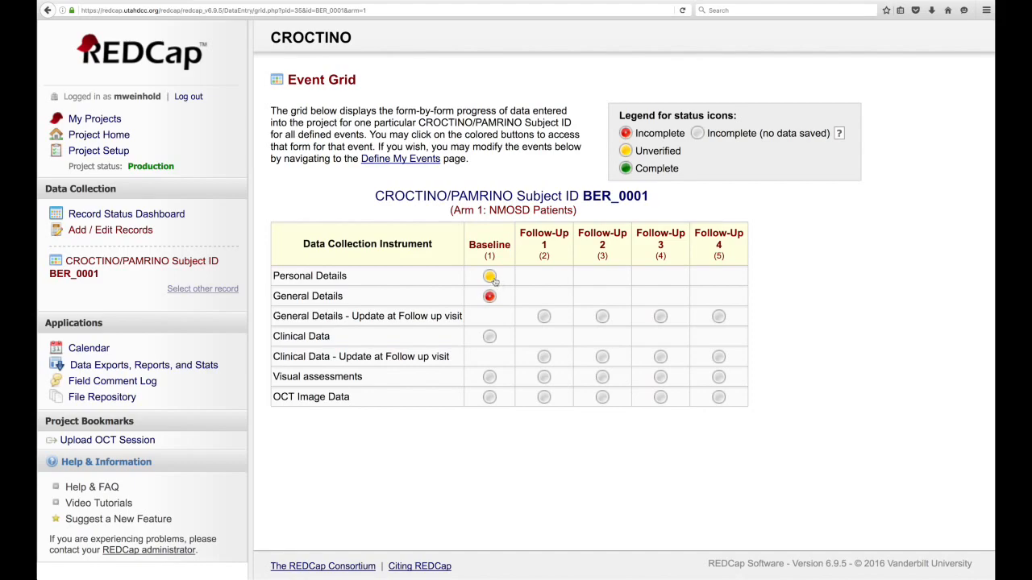
Start a new subject record with ID BER_0002 in Arm 2: Healthy controls.
left_click(137, 233)
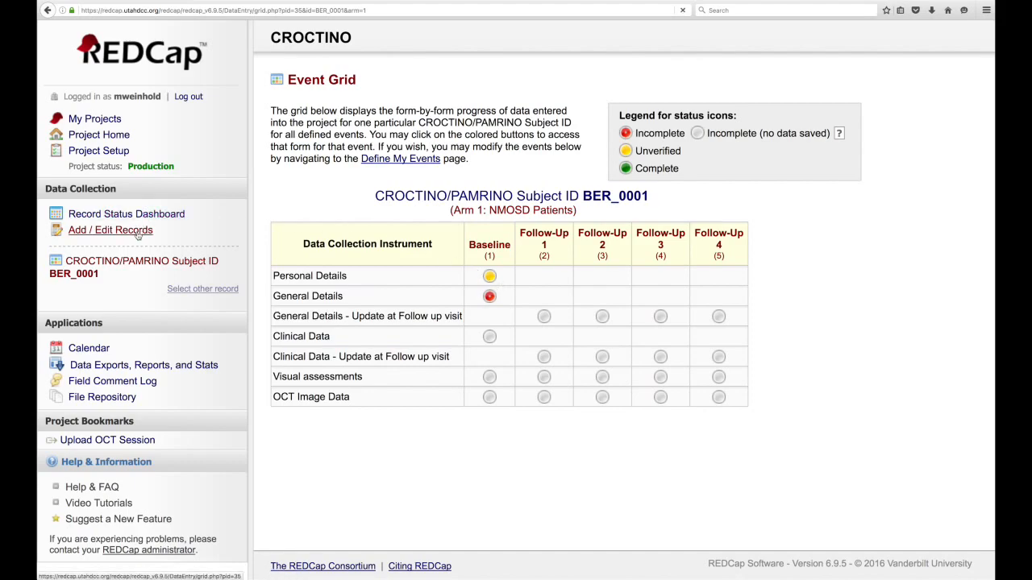
left_click(619, 238)
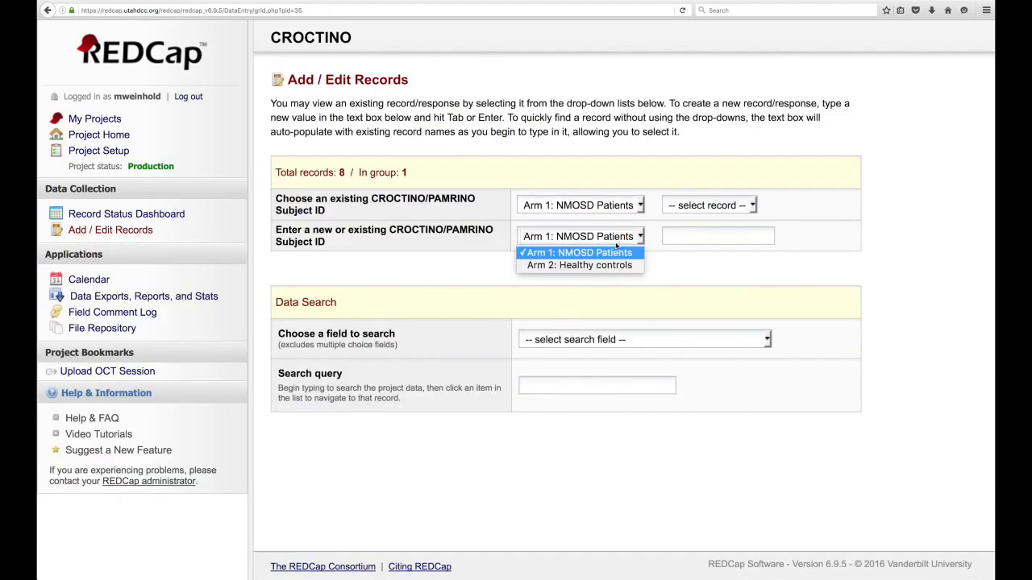
left_click(614, 269)
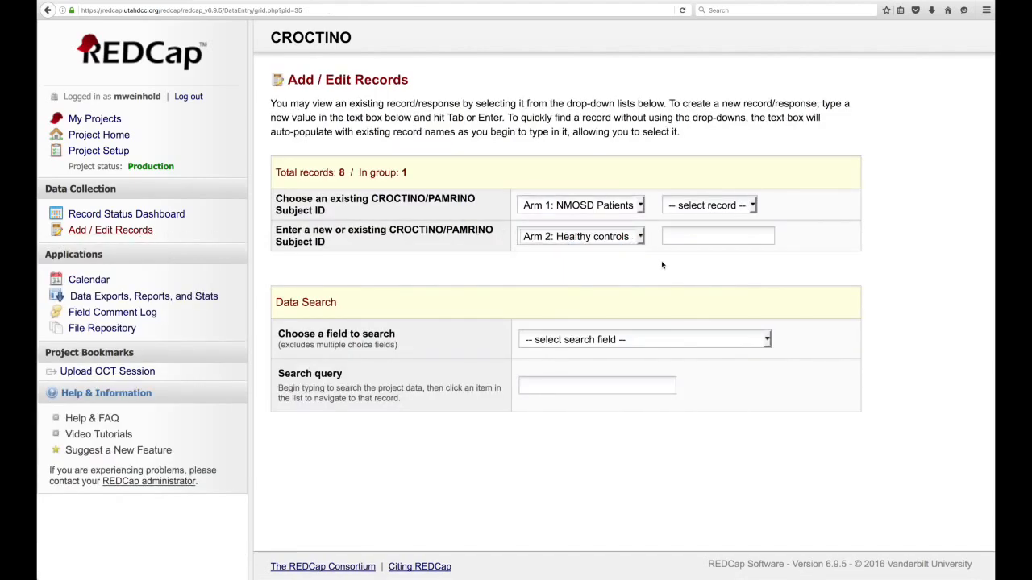
left_click(716, 236)
type("BER_0002")
key("Return")
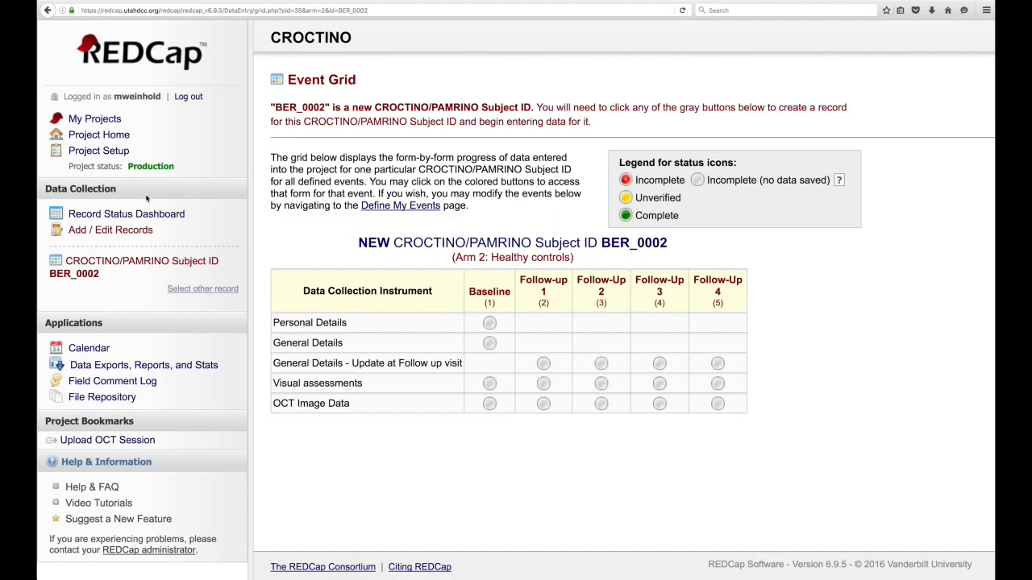
Go back to adding and editing records and open the existing record BER_0001 from Arm 1: NMOSD Patients.
left_click(111, 230)
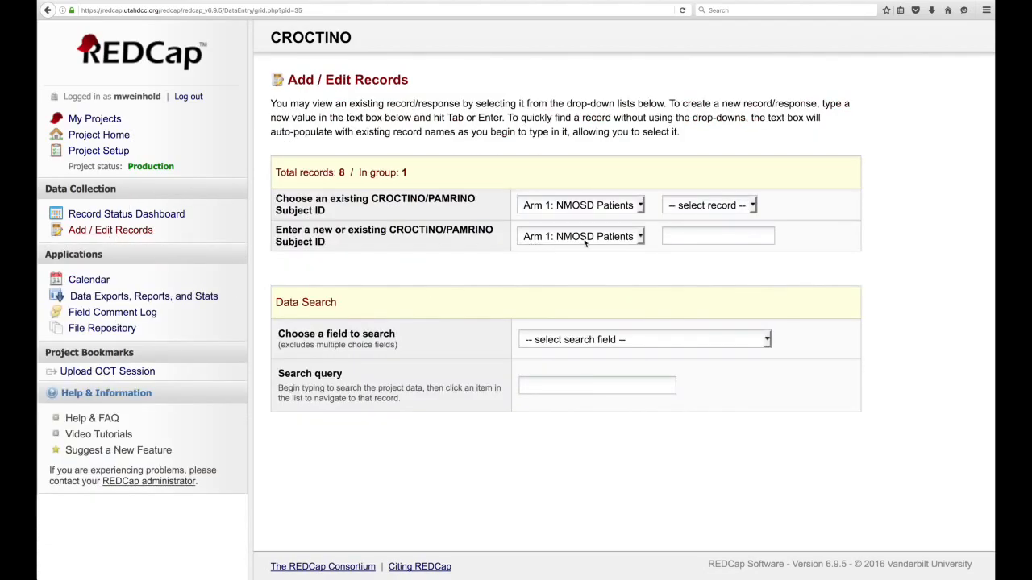
left_click(591, 207)
left_click(593, 219)
left_click(754, 207)
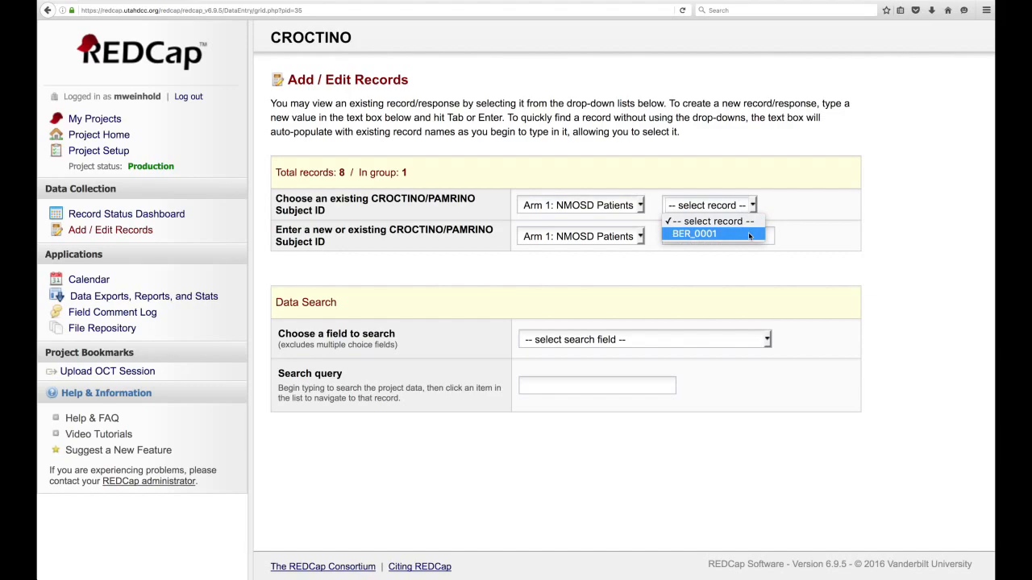
left_click(701, 234)
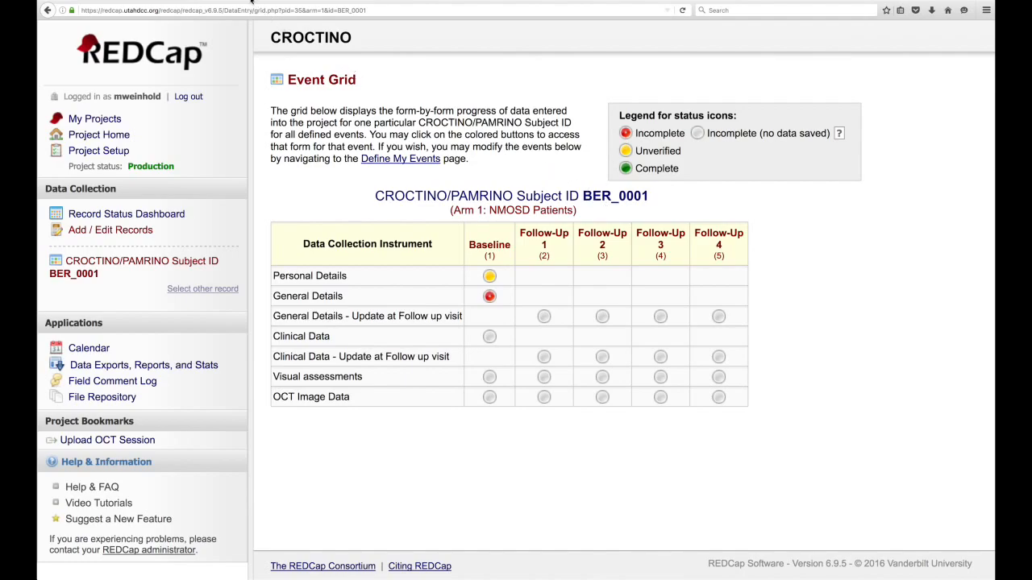
Switch to the Neurodiagnostics Laboratory's NMOSD page describing the CROCTINO and PAMRINO studies.
left_click(251, 2)
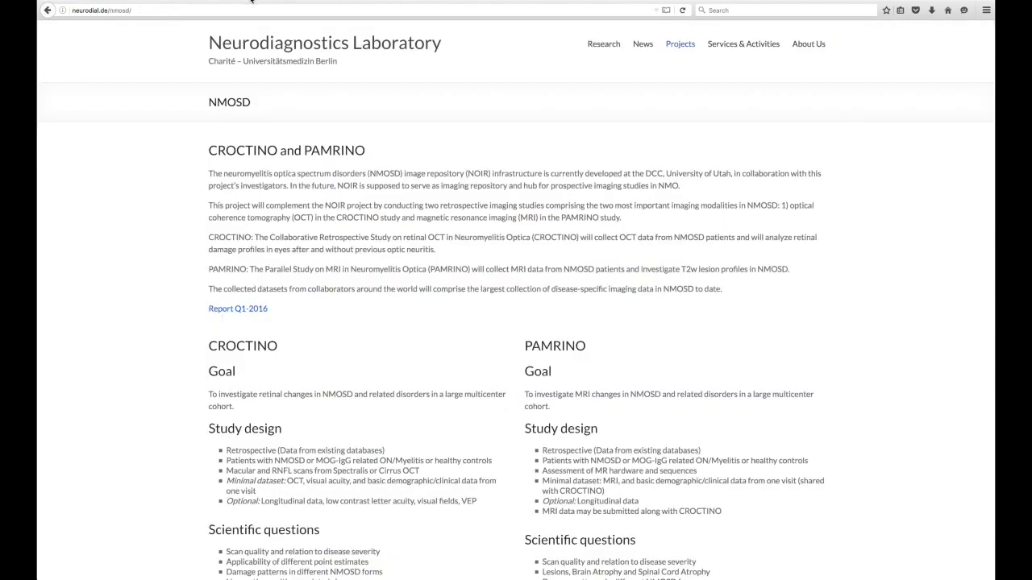